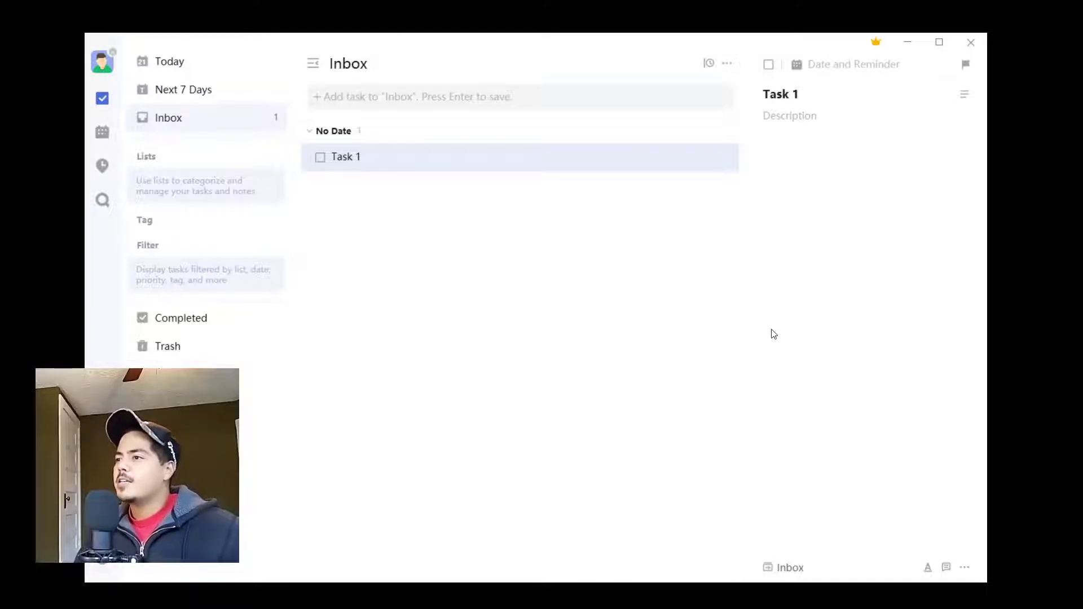
Widen the details pane and pick October 29, 2021 at 10:30 as Task 1's due date and time
{"action": "left_click_drag", "start_coordinate": [748, 331], "coordinate": [552, 340]}
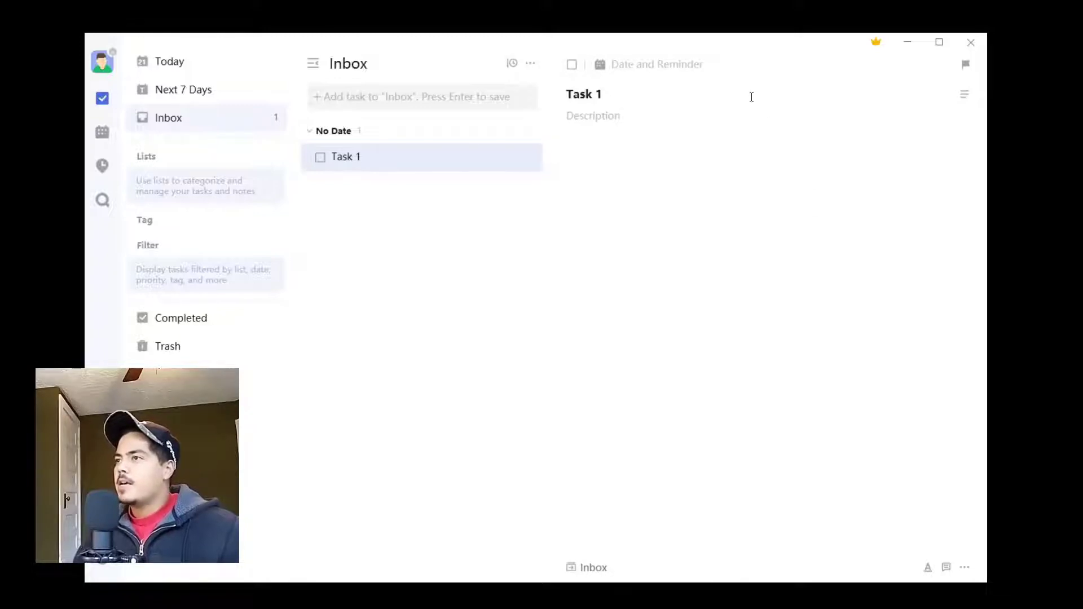
{"action": "left_click", "coordinate": [667, 65]}
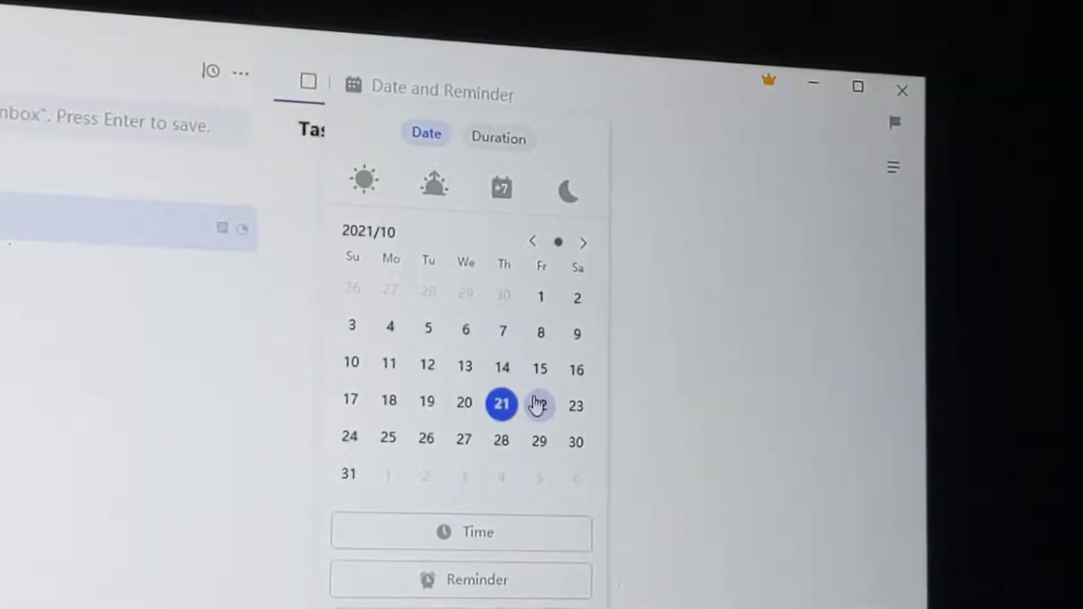
{"action": "left_click", "coordinate": [539, 438]}
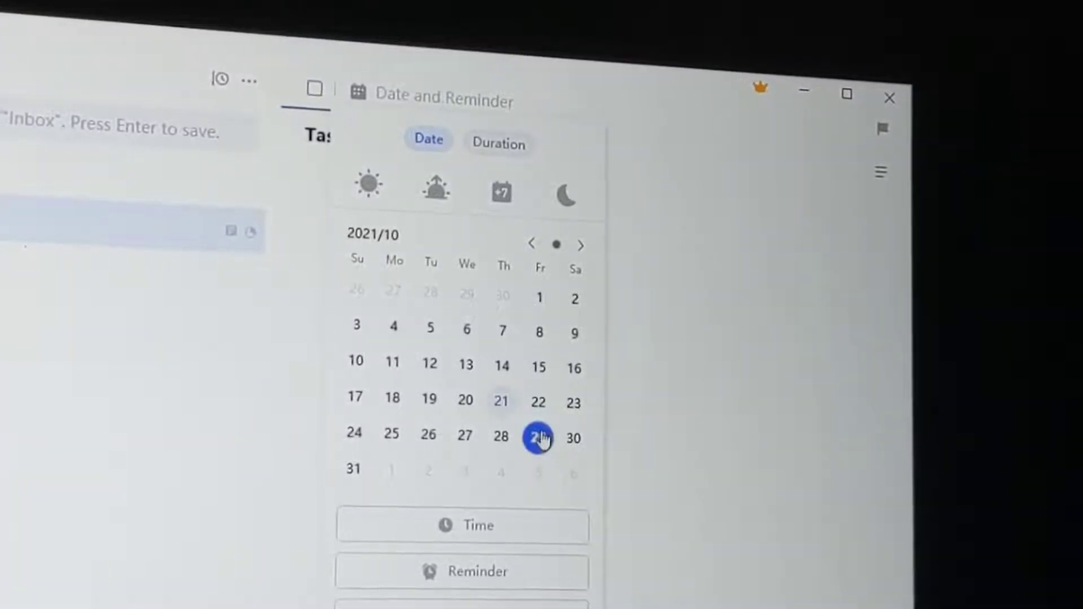
{"action": "left_click", "coordinate": [512, 524]}
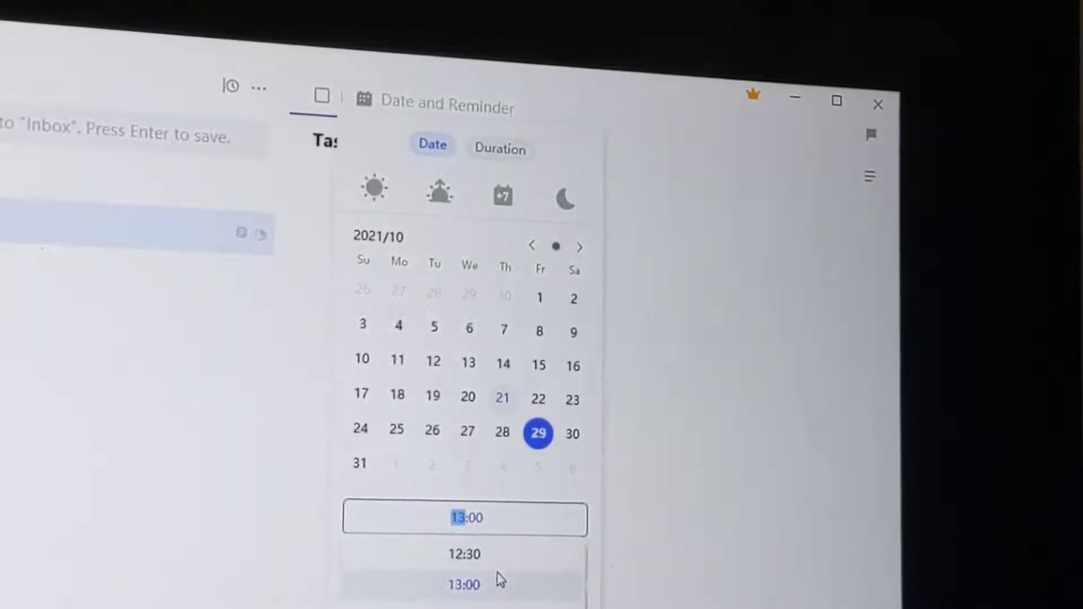
{"action": "scroll", "coordinate": [500, 580], "scroll_direction": "up", "scroll_amount": 3}
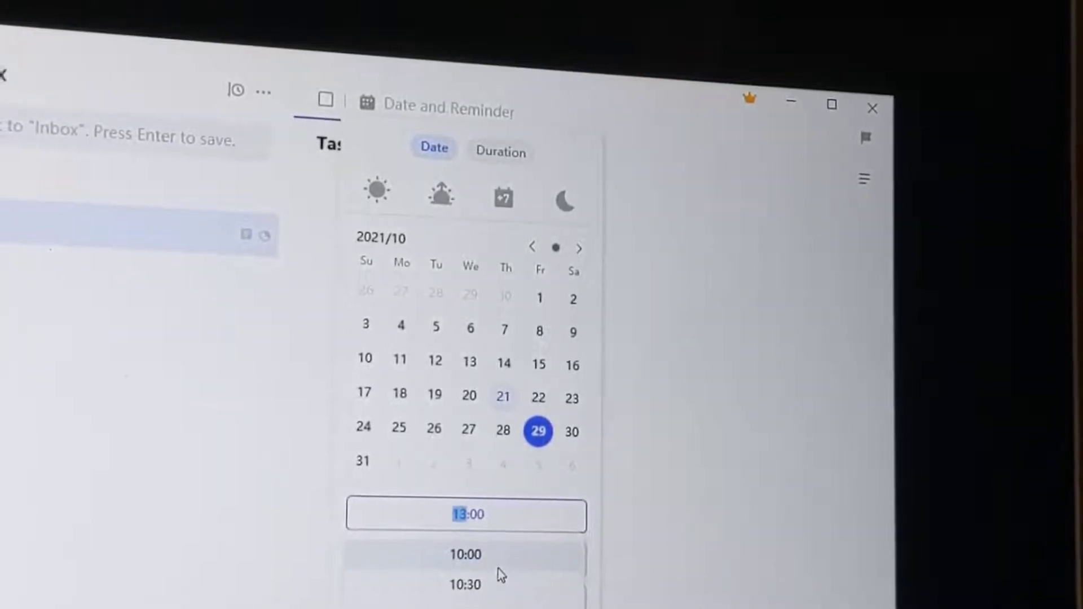
{"action": "left_click", "coordinate": [495, 587]}
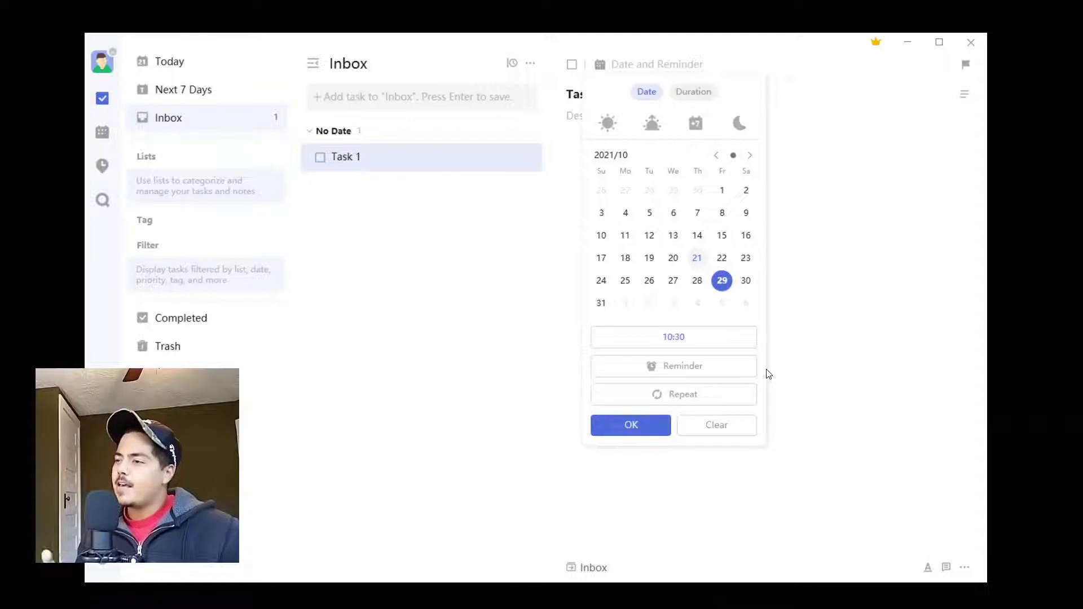
Add a reminder one day early to Task 1's due date
{"action": "left_click", "coordinate": [722, 372]}
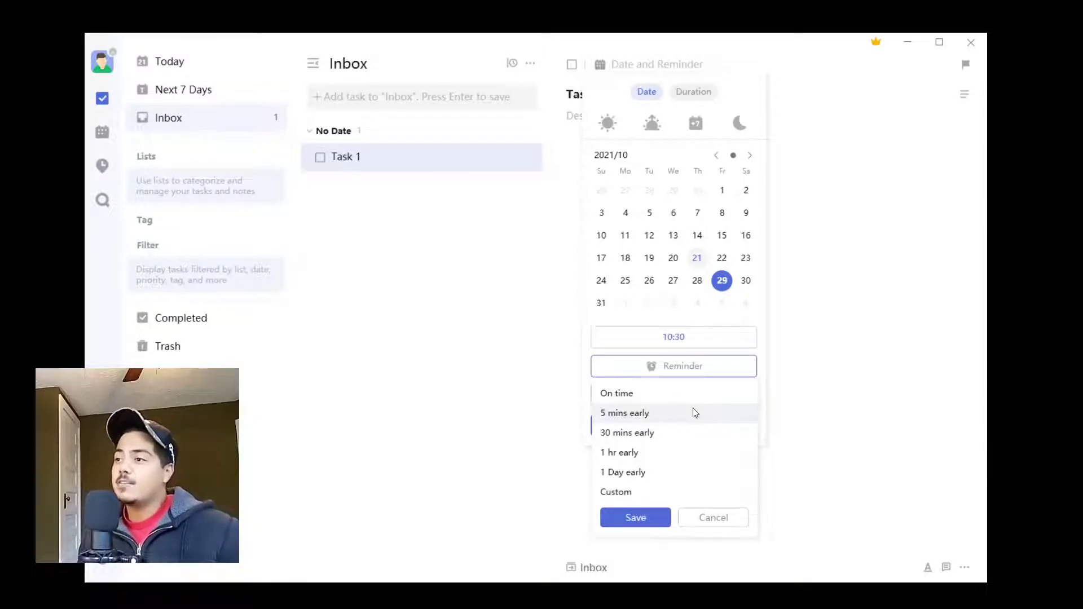
{"action": "left_click", "coordinate": [647, 473]}
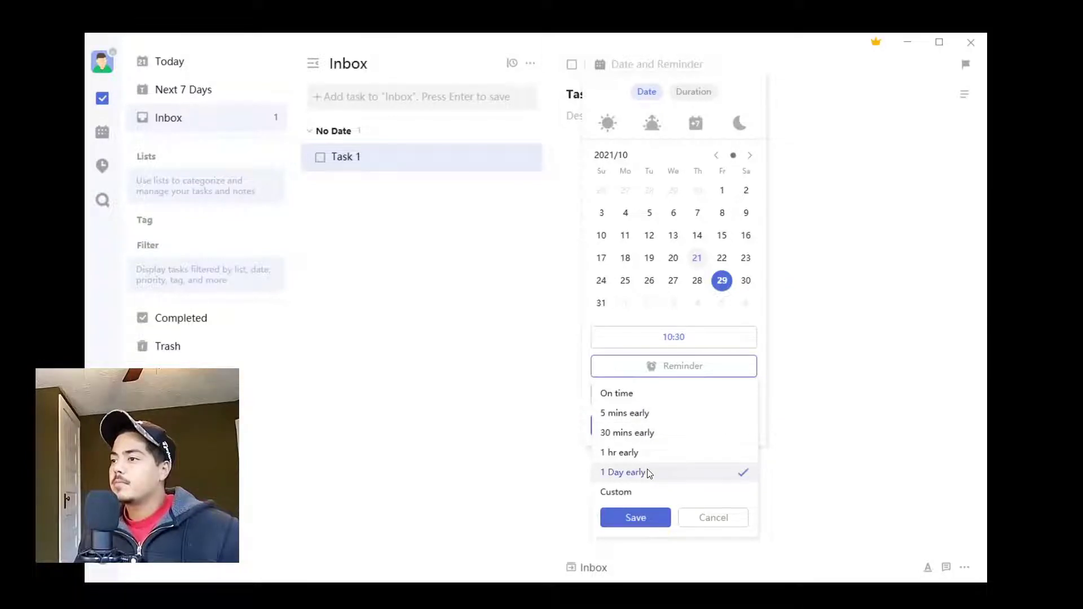
{"action": "left_click", "coordinate": [637, 519]}
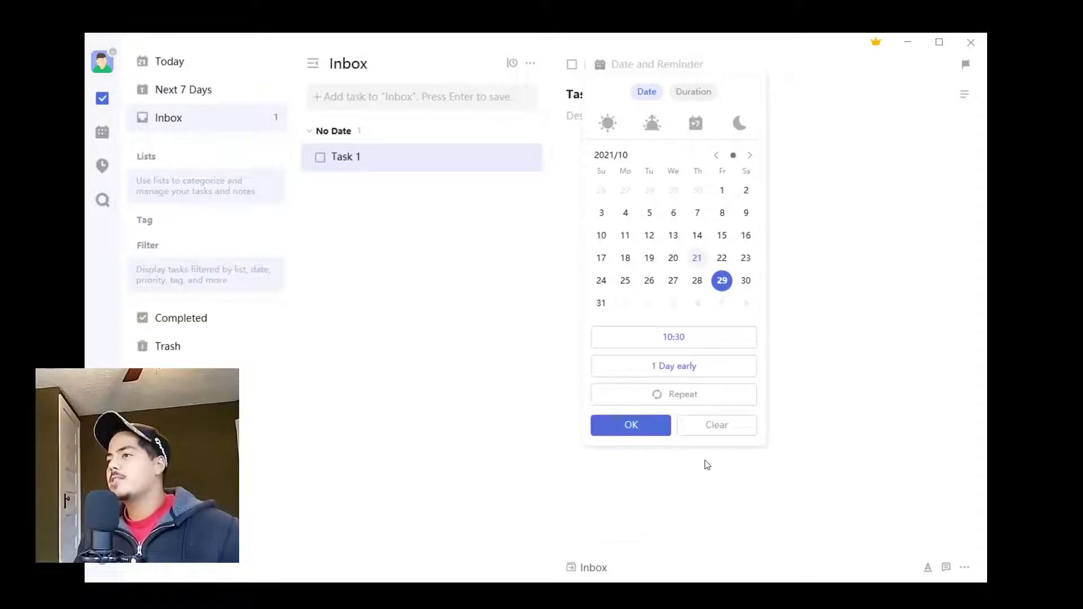
Make Task 1 repeat weekly and confirm the date, reminder and repeat settings
{"action": "left_click", "coordinate": [719, 401]}
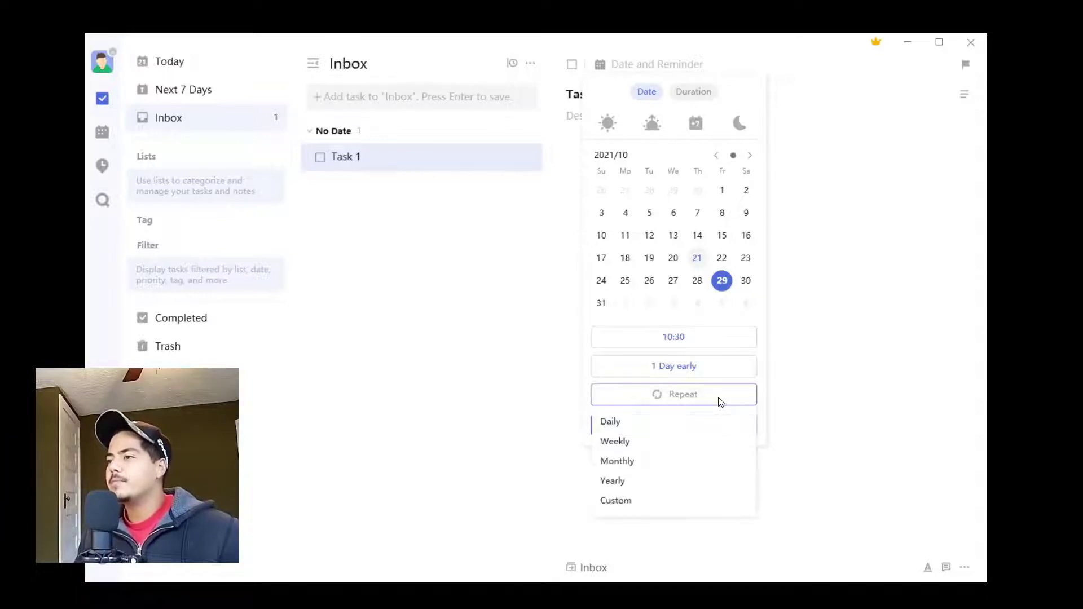
{"action": "left_click", "coordinate": [675, 444]}
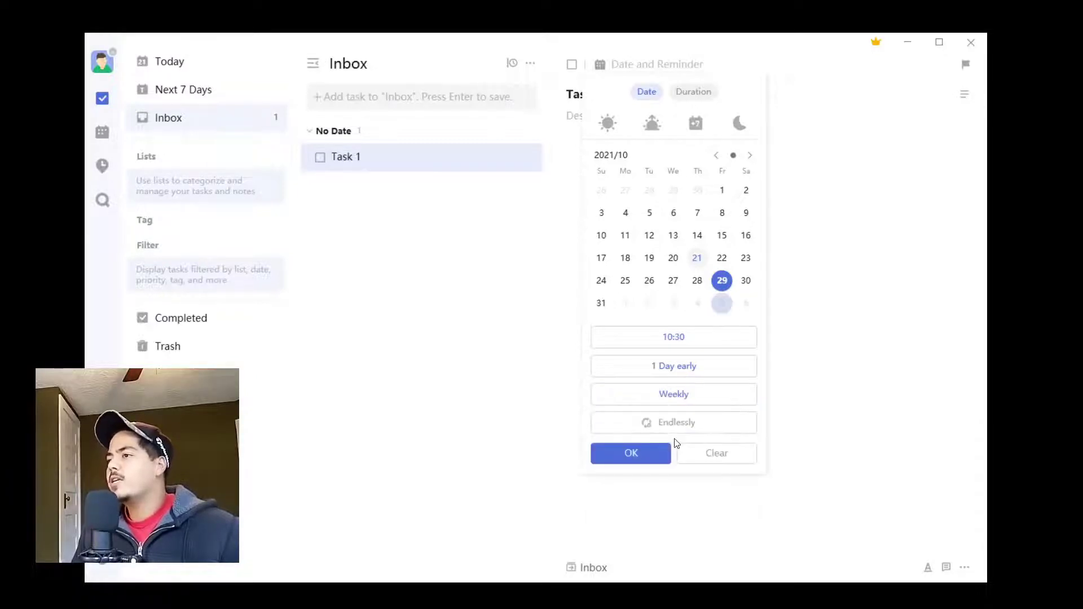
{"action": "left_click", "coordinate": [653, 458]}
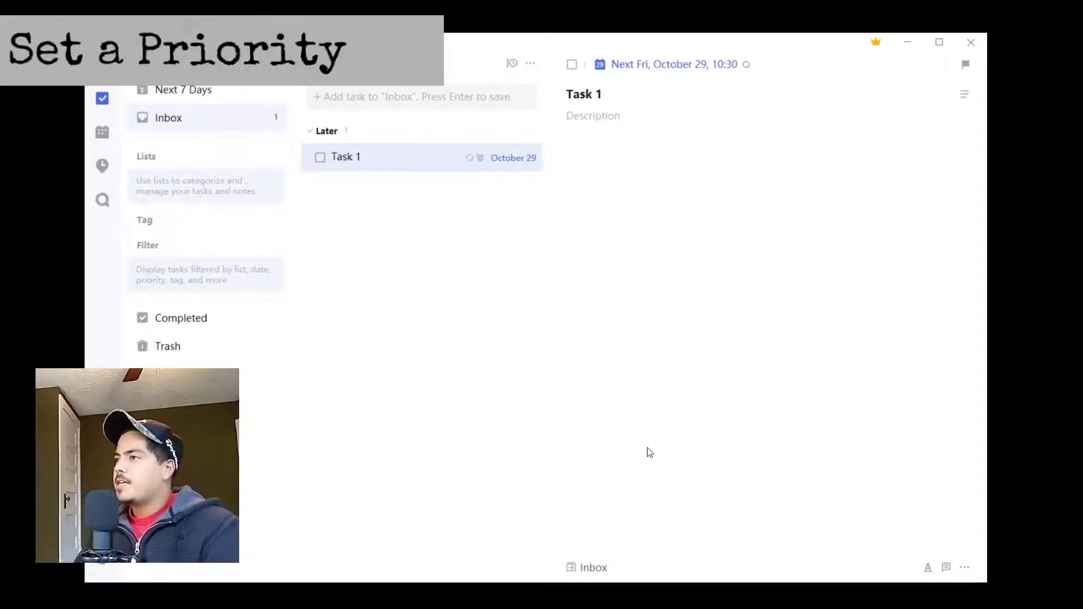
Show Task 1's priority options from the flag icon
{"action": "left_click", "coordinate": [964, 67]}
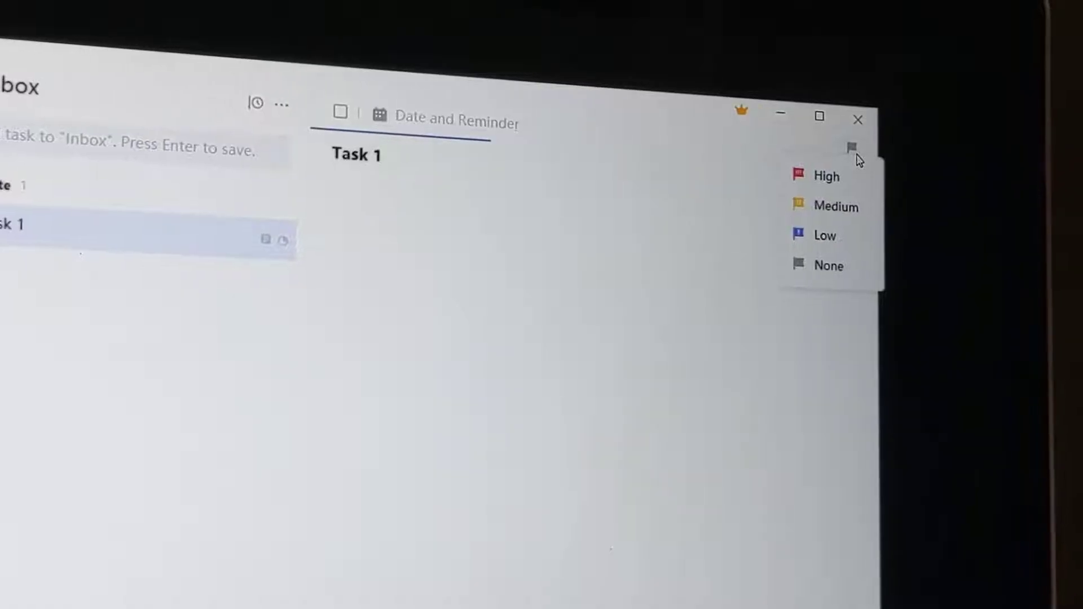
Set Task 1 to Medium priority and its progress bar to 50%
{"action": "left_click", "coordinate": [862, 202]}
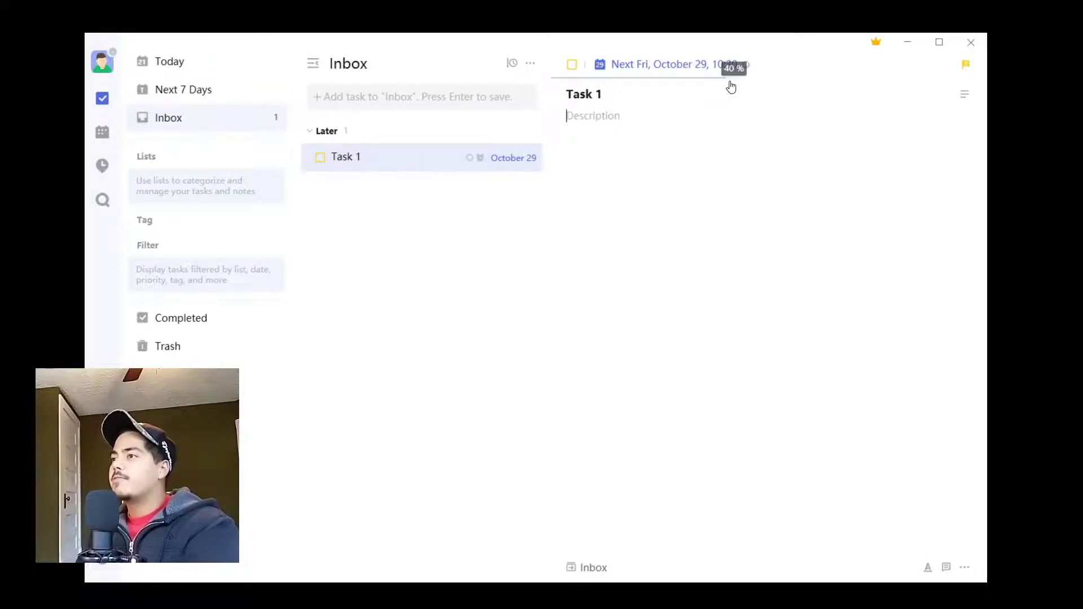
{"action": "left_click", "coordinate": [765, 83]}
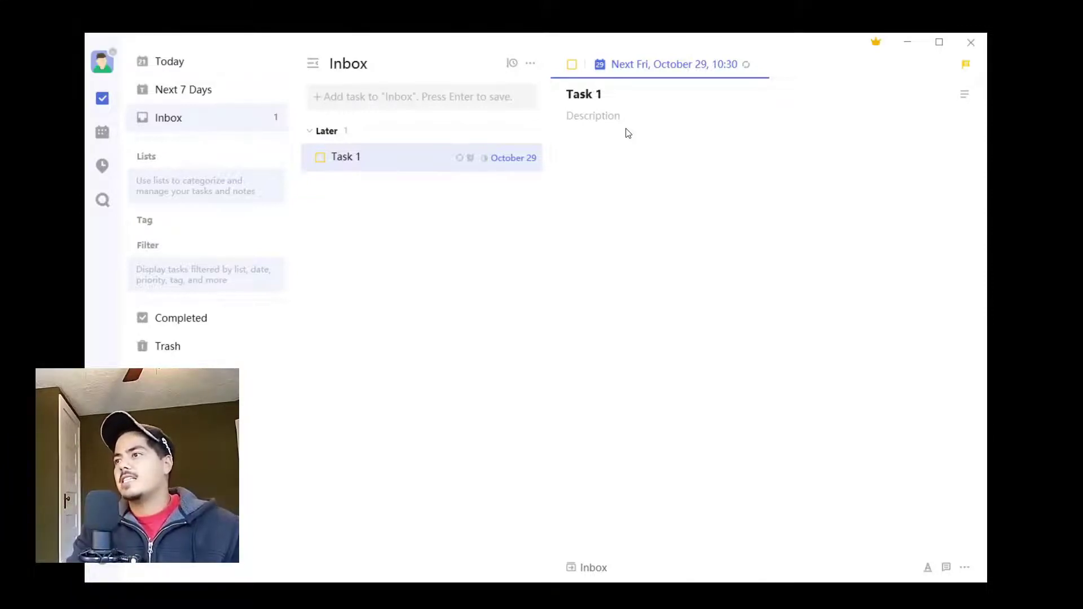
Write the description 'Prepare the papers for the filing.' followed by bullets 'Point 1' and 'Point 2'
{"action": "type", "text": "Pre"}
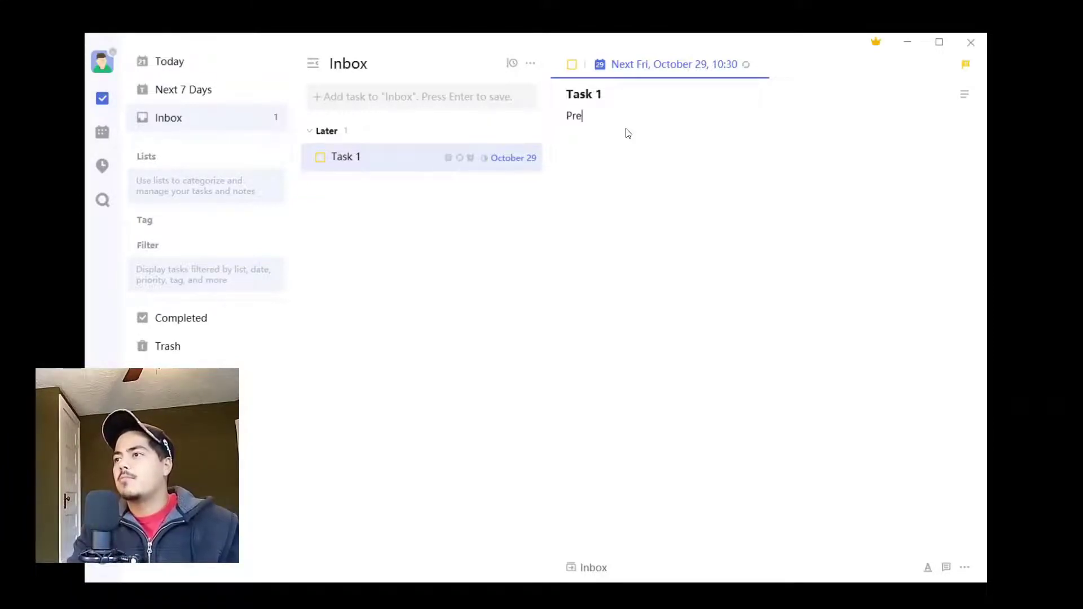
{"action": "type", "text": "pare"}
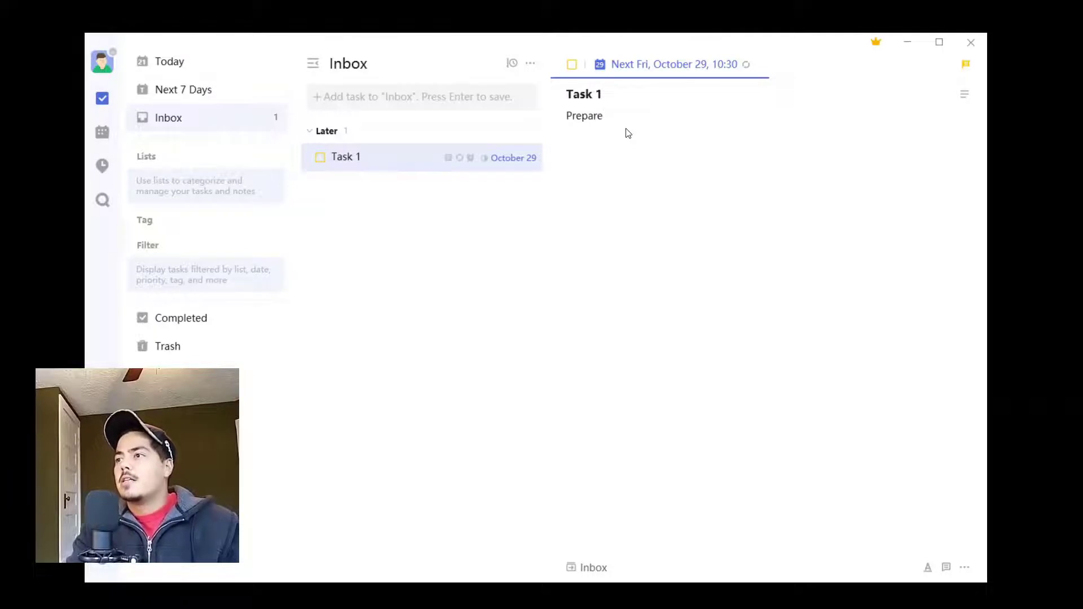
{"action": "type", "text": " the p"}
{"action": "type", "text": "arpers for the fil"}
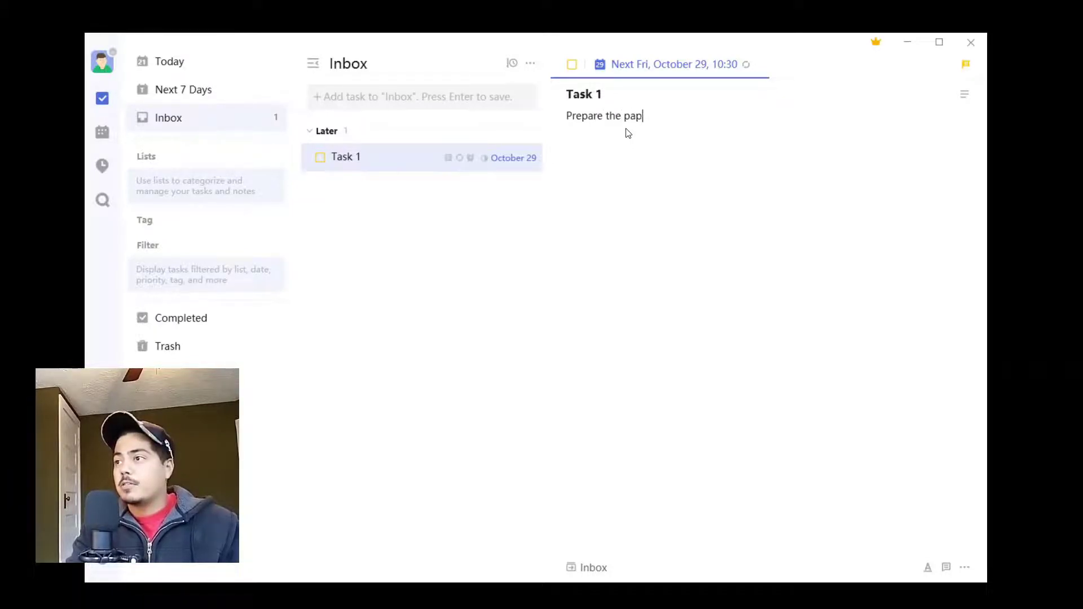
{"action": "type", "text": "ing."}
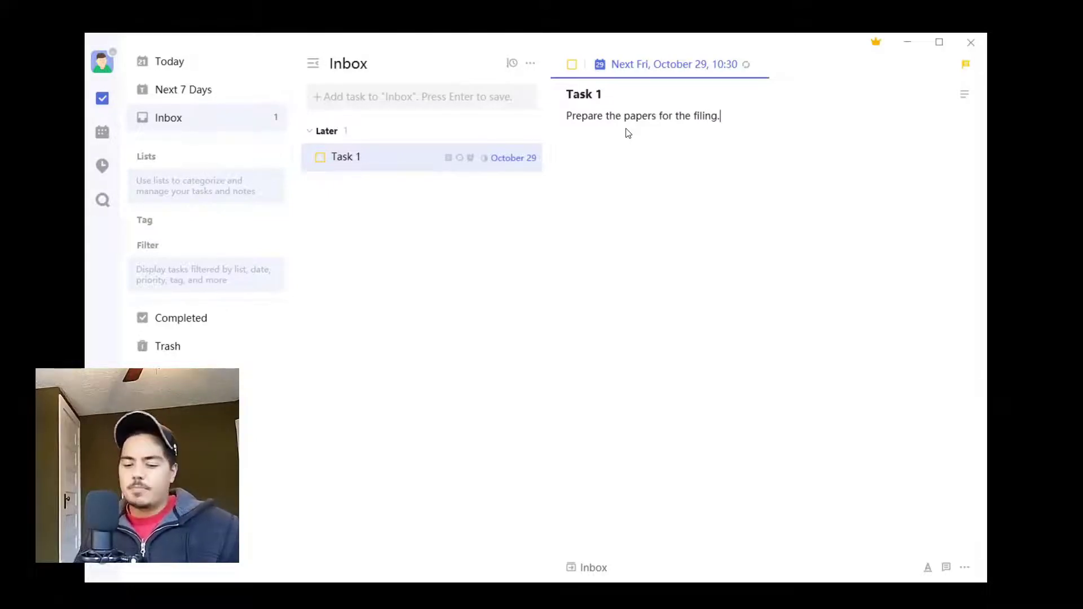
{"action": "key", "text": "Return"}
{"action": "type", "text": "- "}
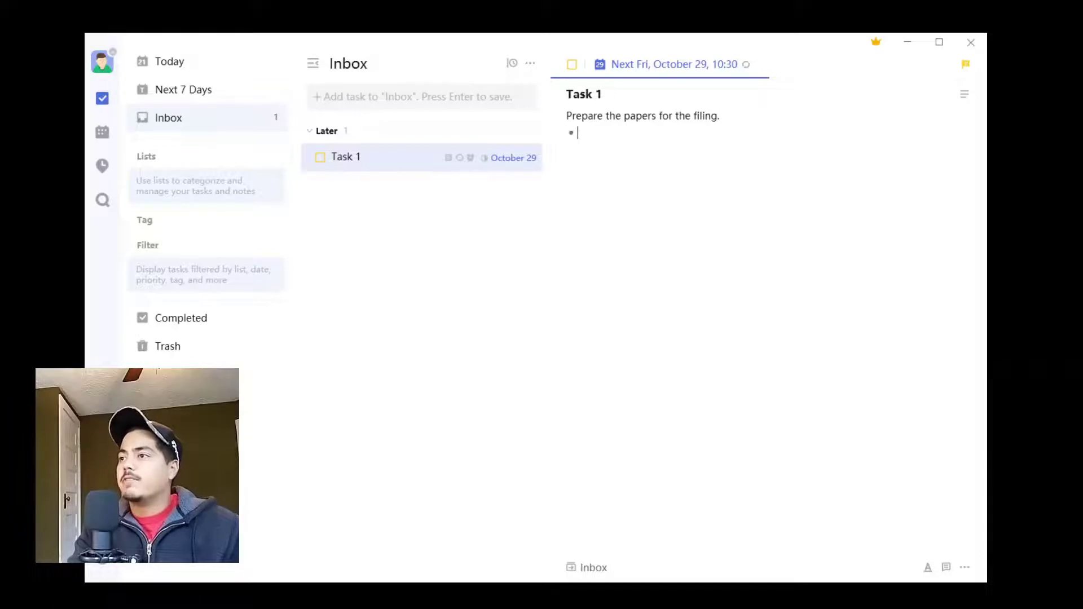
{"action": "type", "text": "Point 1"}
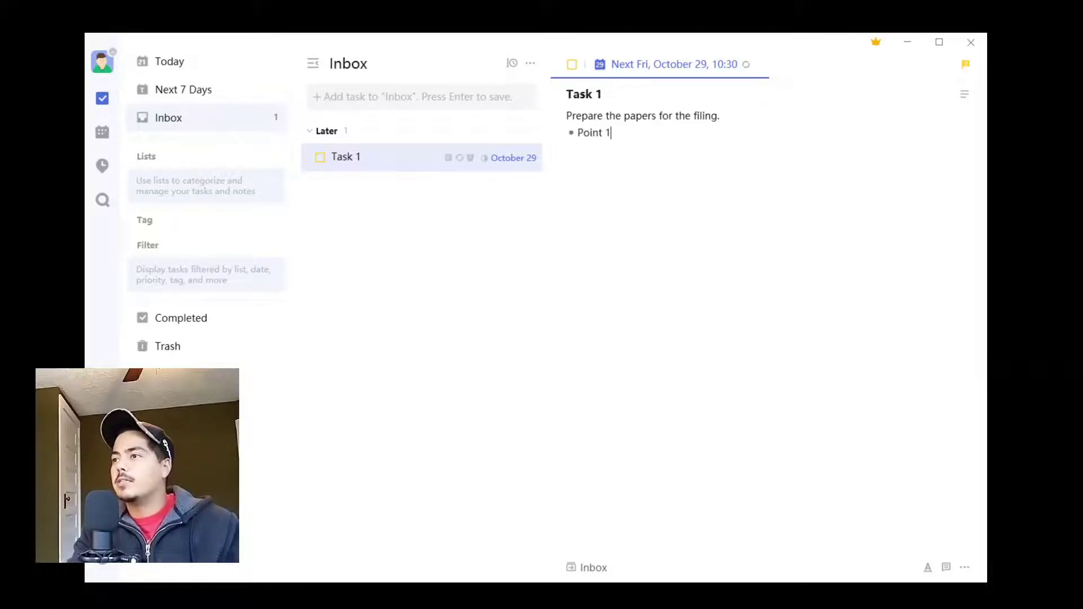
{"action": "key", "text": "Return"}
{"action": "type", "text": "Point 2"}
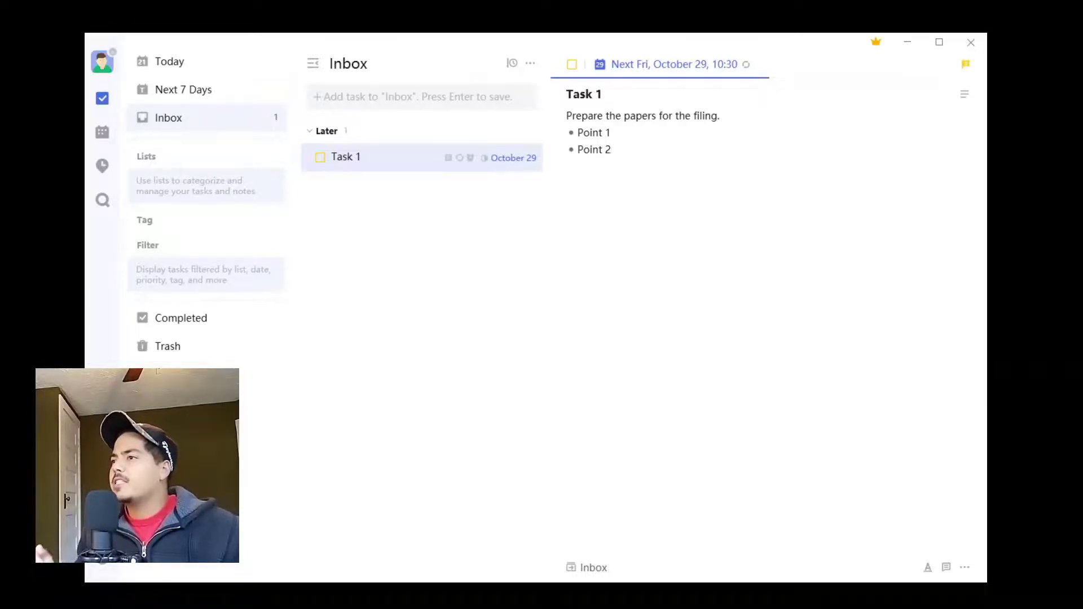
Convert Task 1's three description lines into checklist items
{"action": "left_click", "coordinate": [962, 101]}
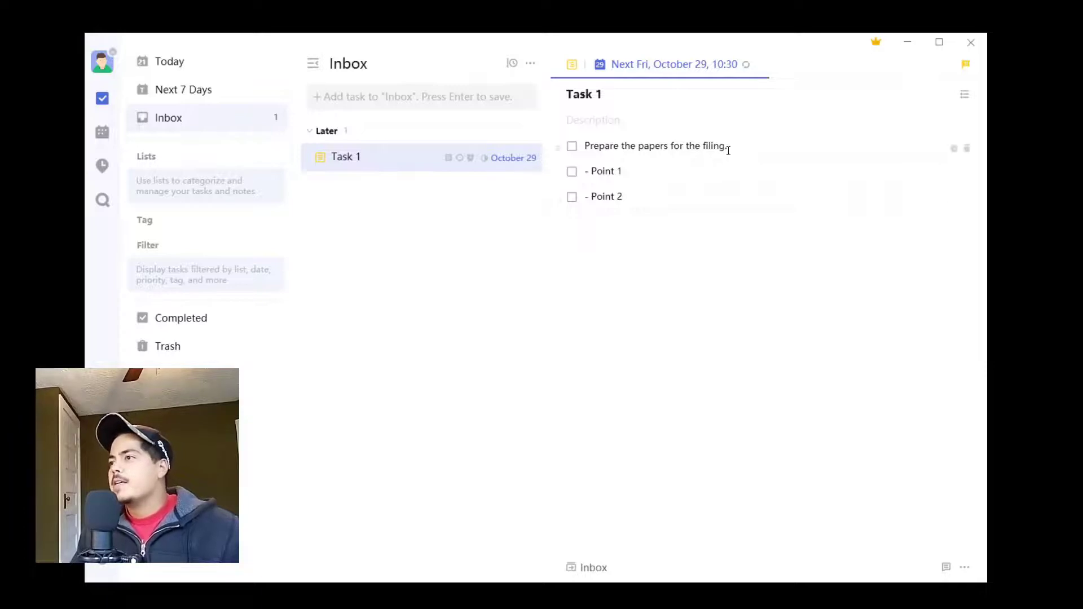
Move 'Prepare the papers for the filing.' from the first checklist item into the Description and delete the empty row
{"action": "left_click_drag", "start_coordinate": [729, 145], "coordinate": [585, 147]}
{"action": "key", "text": "ctrl+c"}
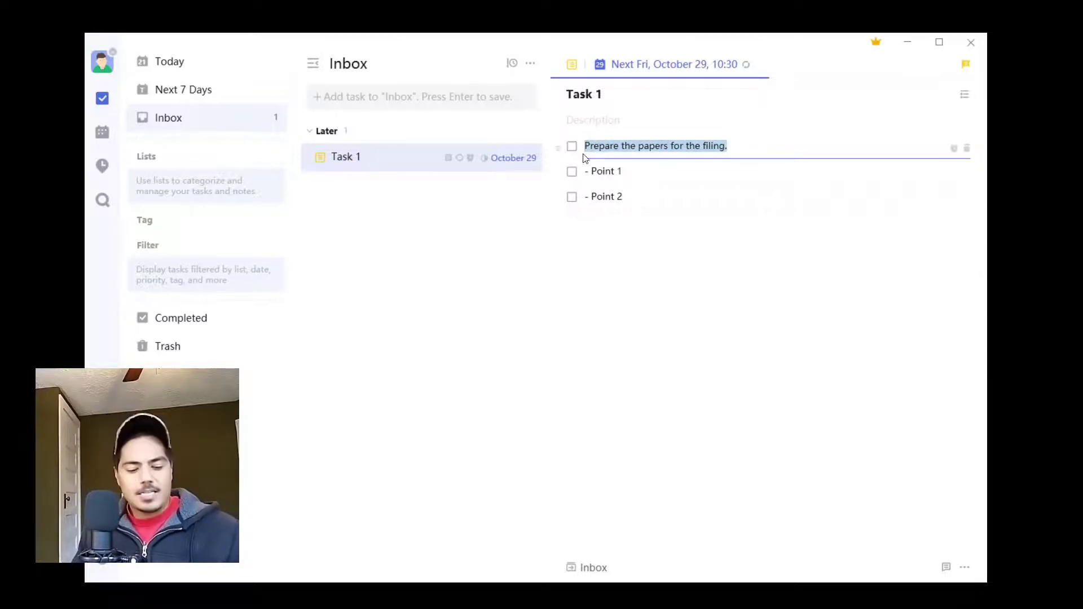
{"action": "key", "text": "BackSpace"}
{"action": "left_click", "coordinate": [602, 124]}
{"action": "key", "text": "ctrl+v"}
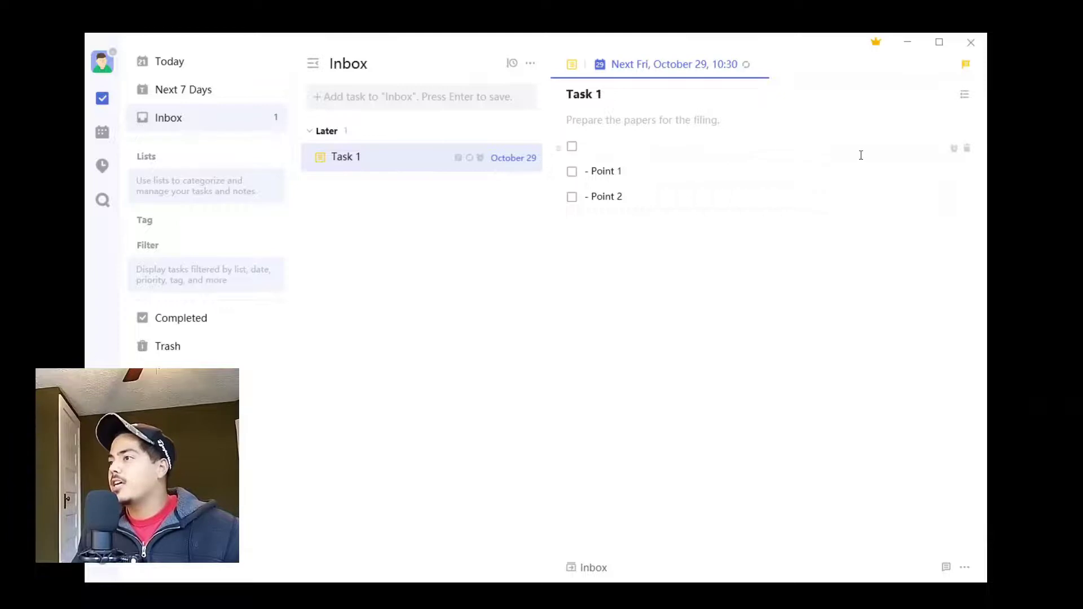
{"action": "left_click", "coordinate": [968, 150]}
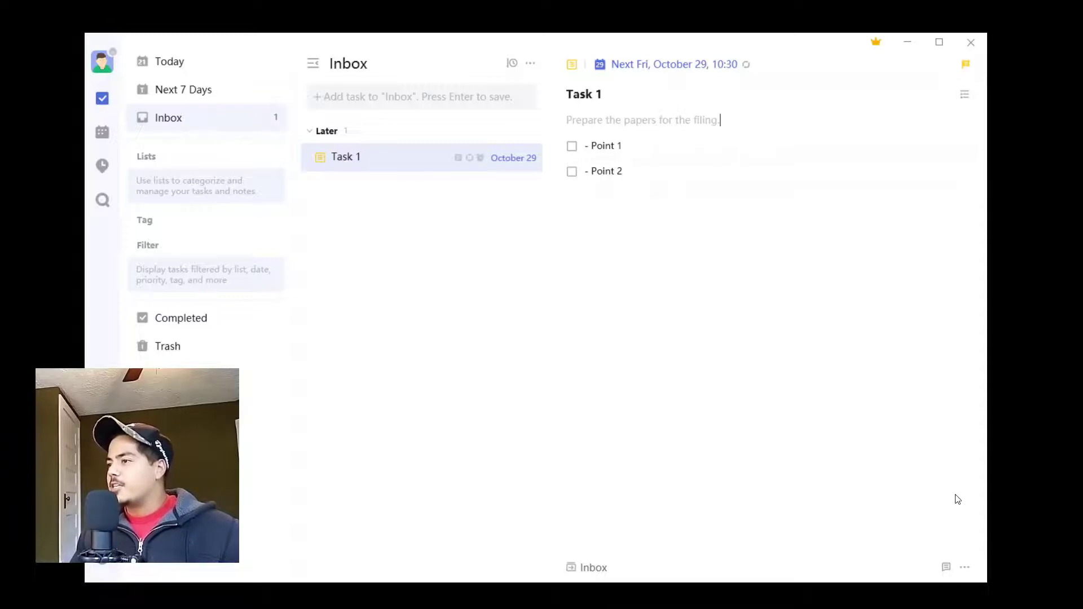
Add the tags 'office' and 'filings' to Task 1 from the More menu
{"action": "left_click", "coordinate": [965, 570]}
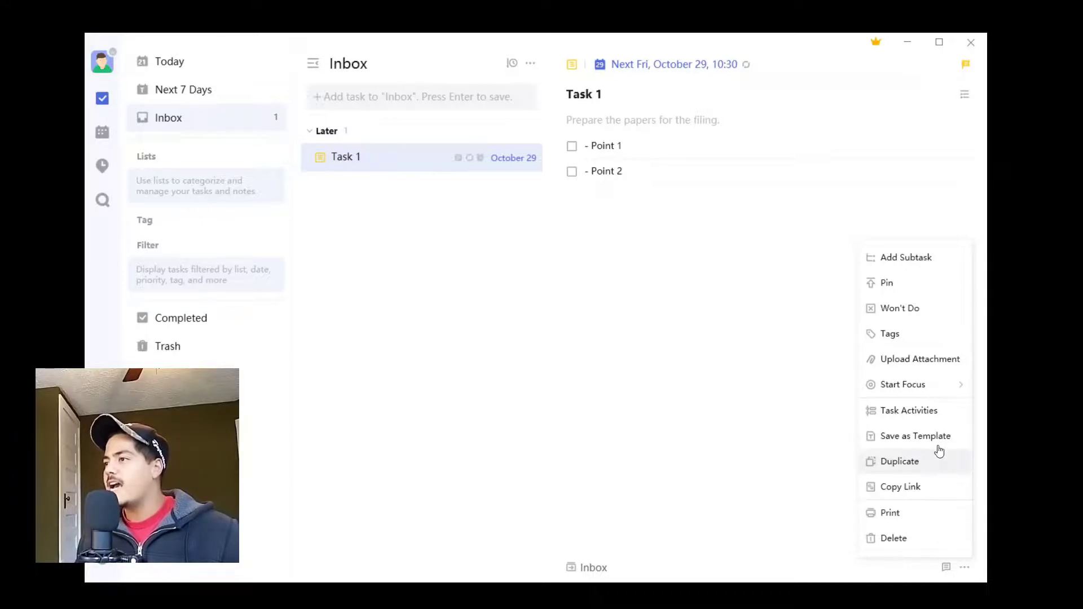
{"action": "left_click", "coordinate": [916, 340]}
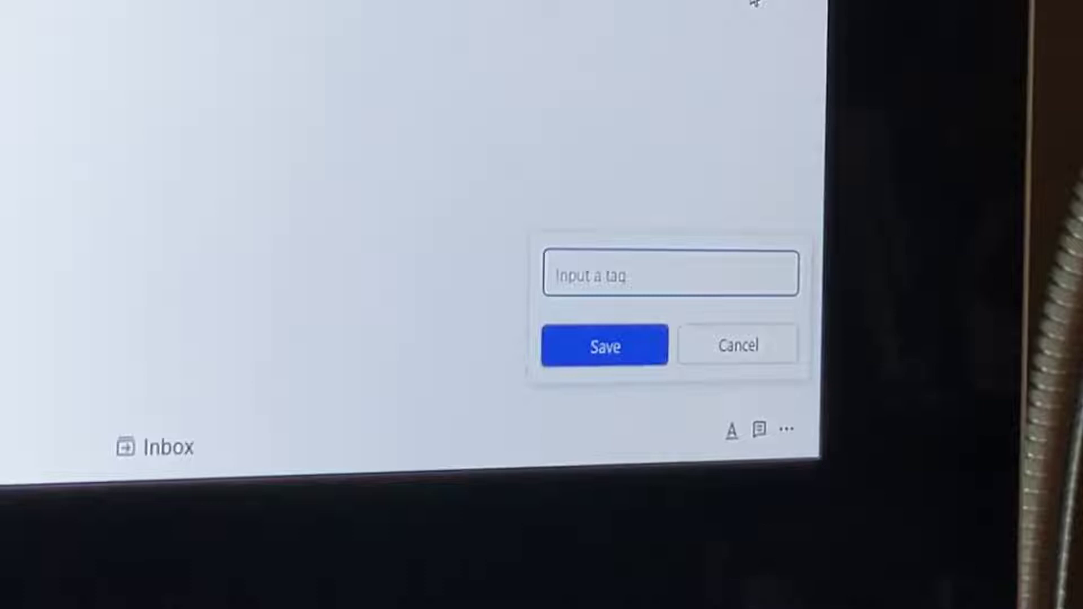
{"action": "type", "text": "office"}
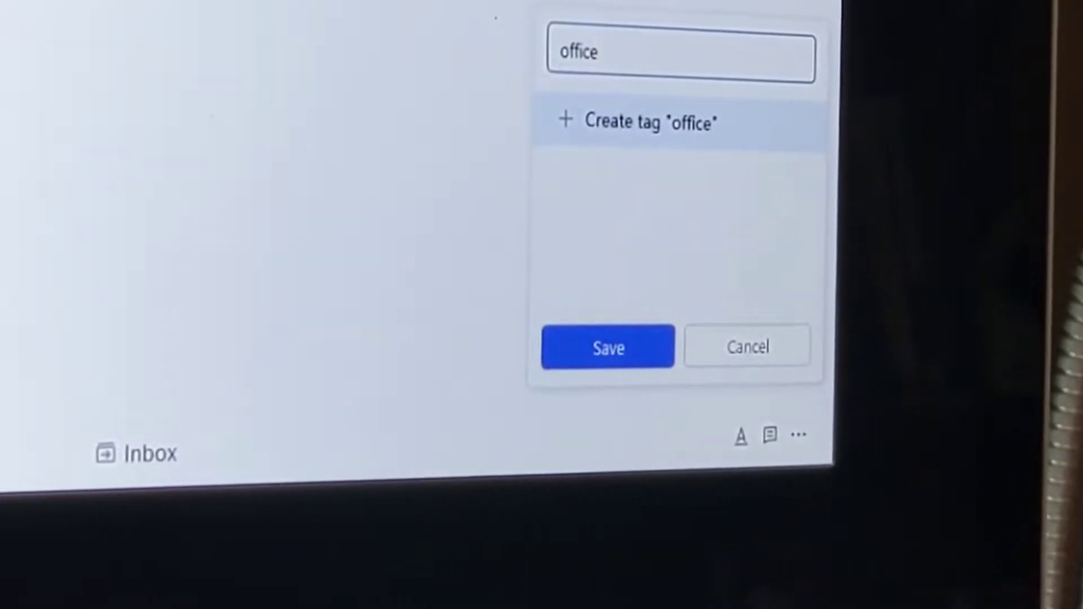
{"action": "key", "text": "Return"}
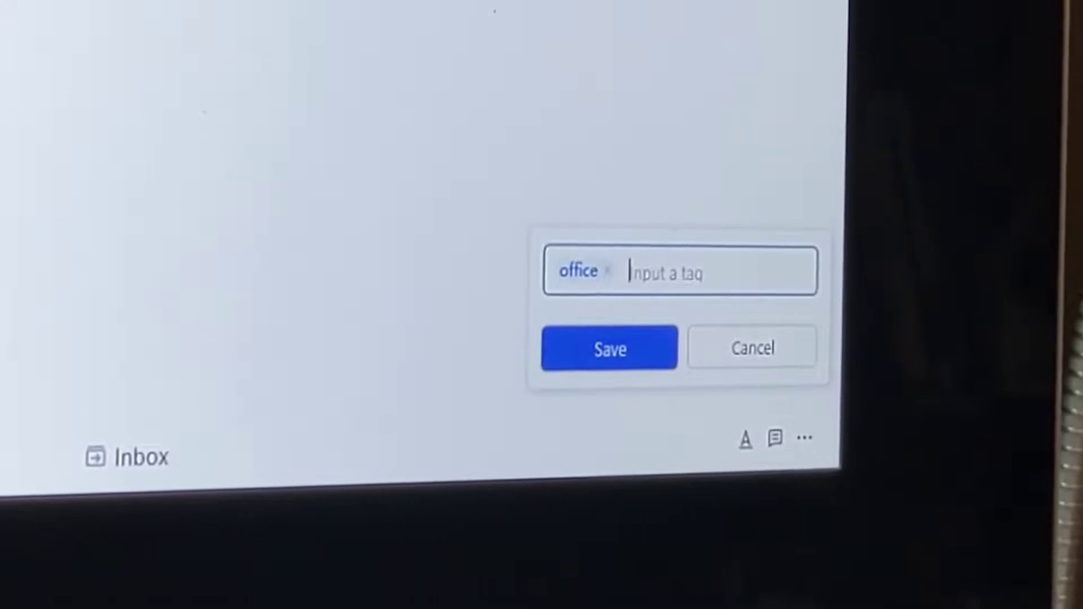
{"action": "type", "text": "filings"}
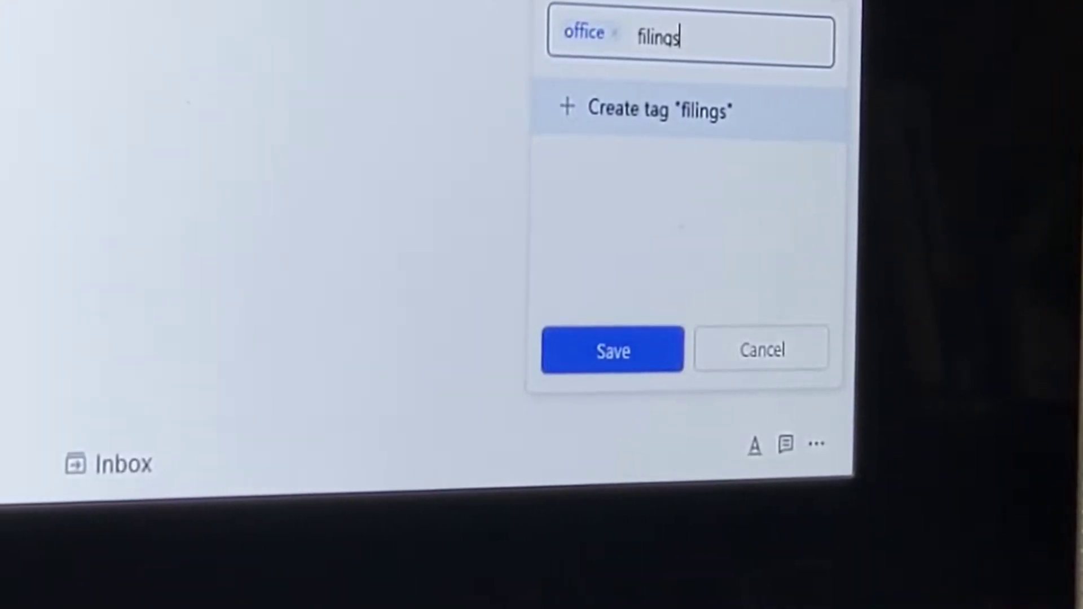
{"action": "key", "text": "Return"}
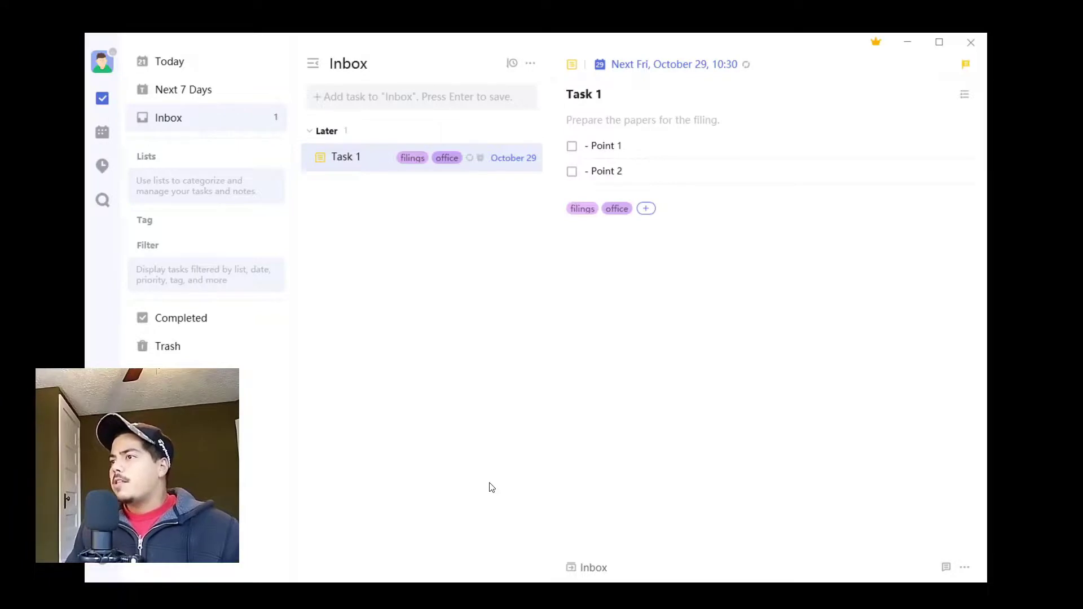
Upload Task 1.docx from Documents as an attachment to Task 1
{"action": "left_click", "coordinate": [965, 569]}
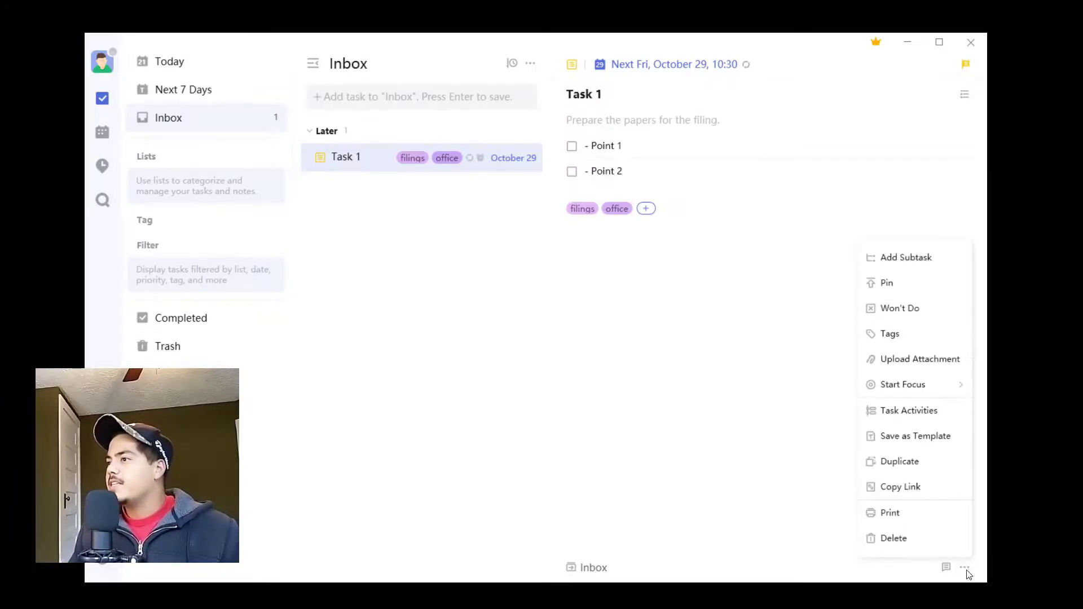
{"action": "left_click", "coordinate": [936, 361]}
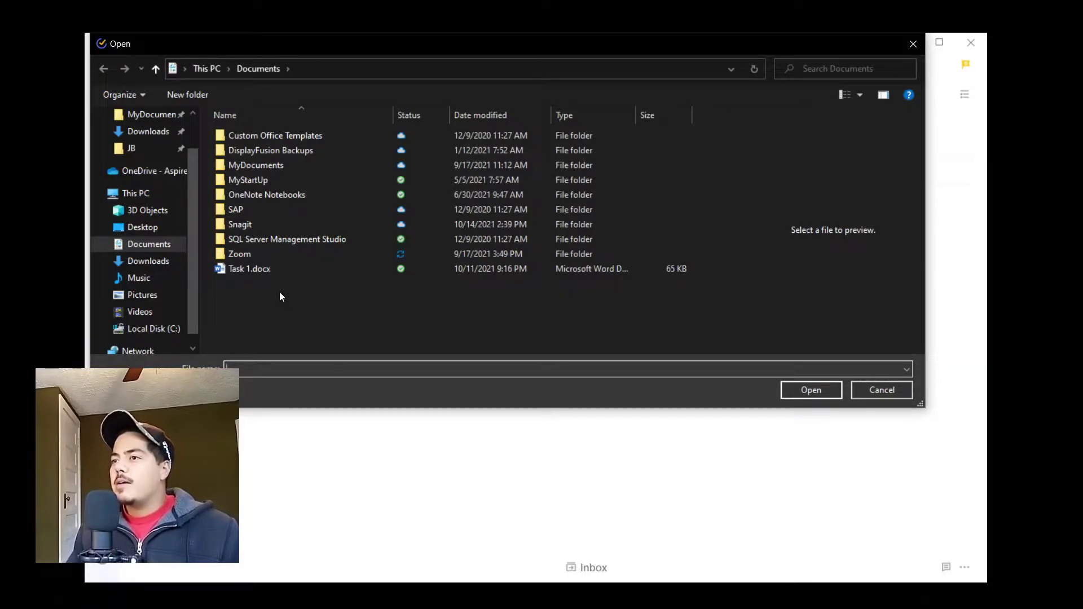
{"action": "left_click", "coordinate": [256, 271]}
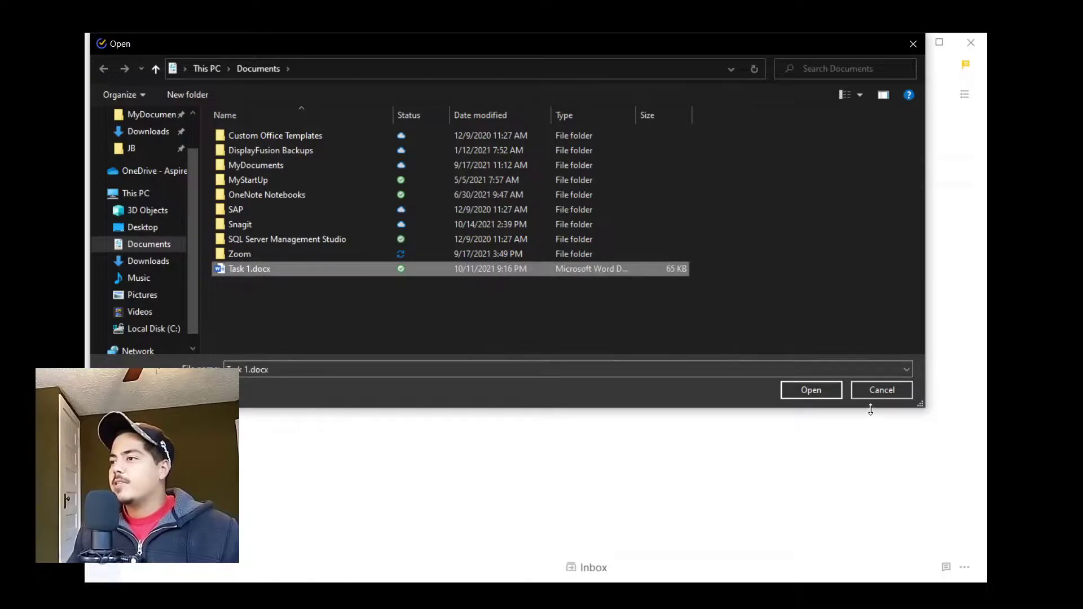
{"action": "left_click", "coordinate": [821, 395]}
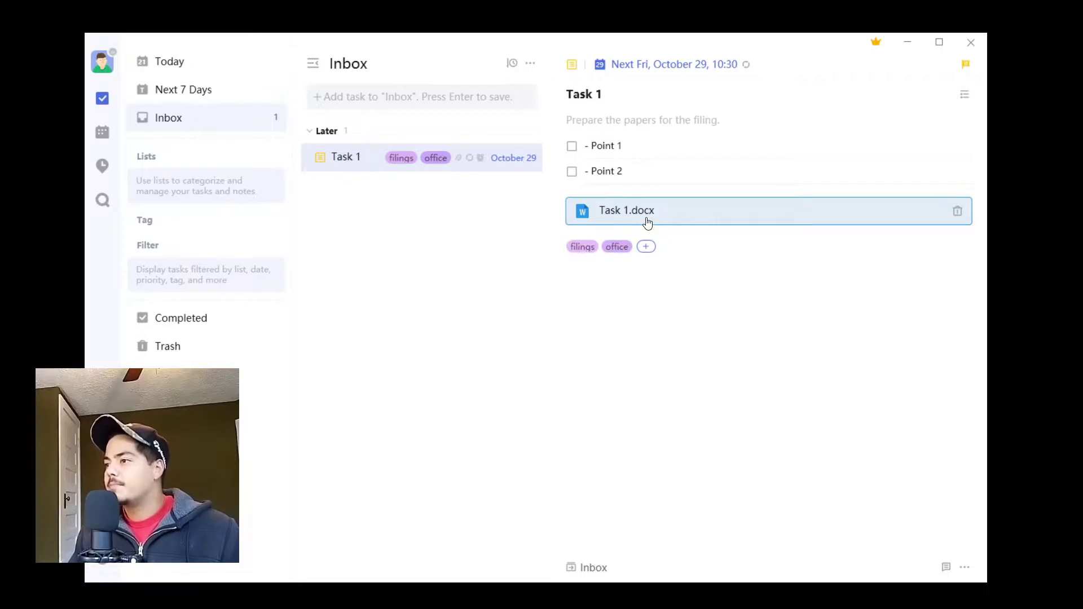
{"action": "left_click", "coordinate": [965, 568]}
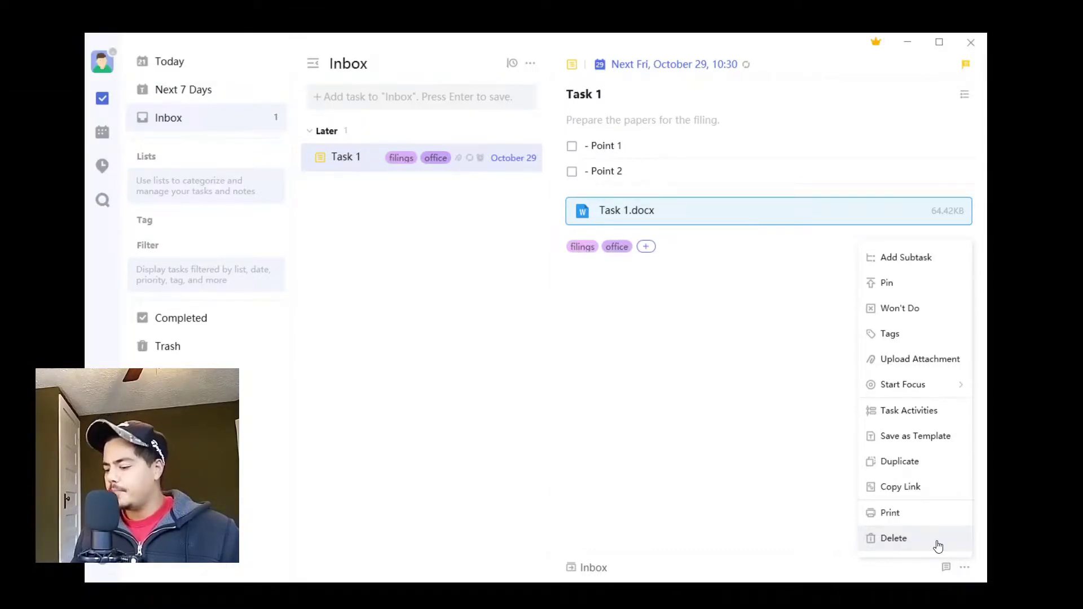
{"action": "left_click", "coordinate": [855, 412]}
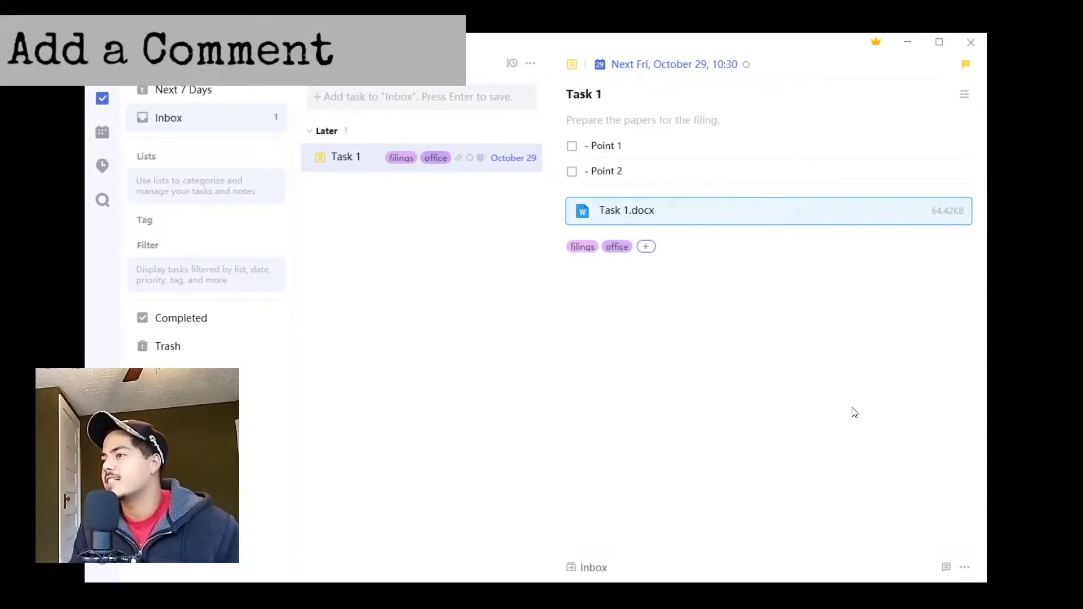
Start a comment on Task 1 from the Comment icon at the bottom of the pane
{"action": "left_click", "coordinate": [946, 569]}
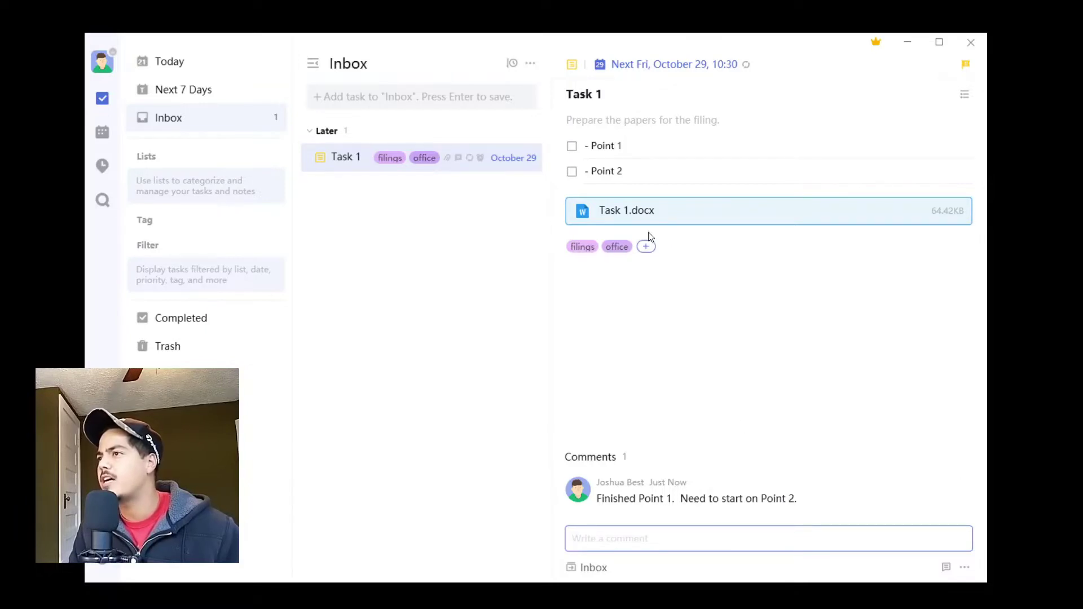
Check off the Point 1 item in Task 1's checklist, leaving Point 2 open
{"action": "left_click", "coordinate": [573, 147]}
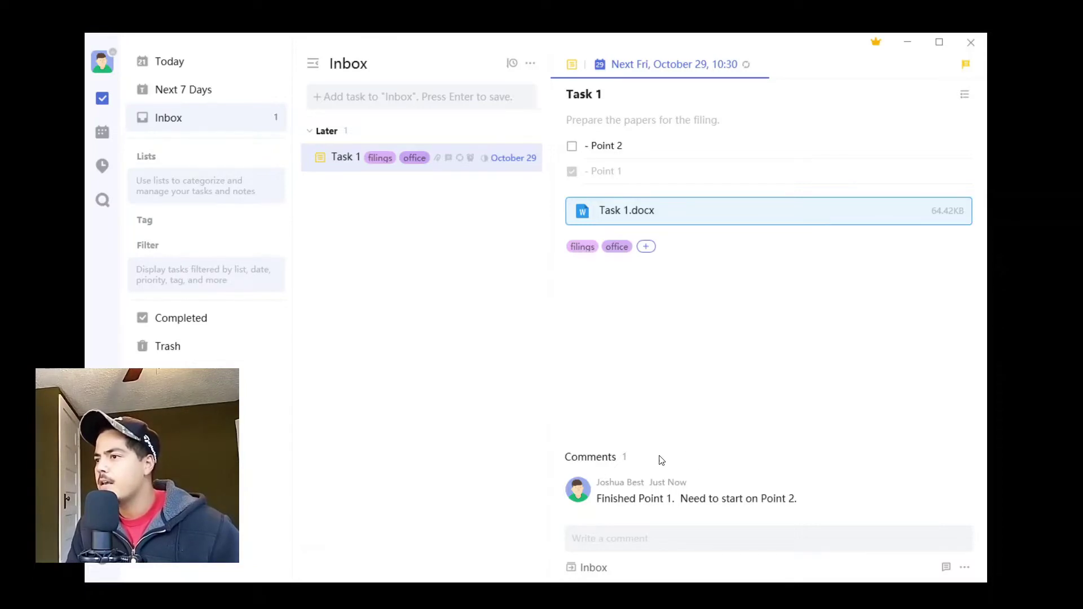
{"action": "left_click", "coordinate": [586, 568]}
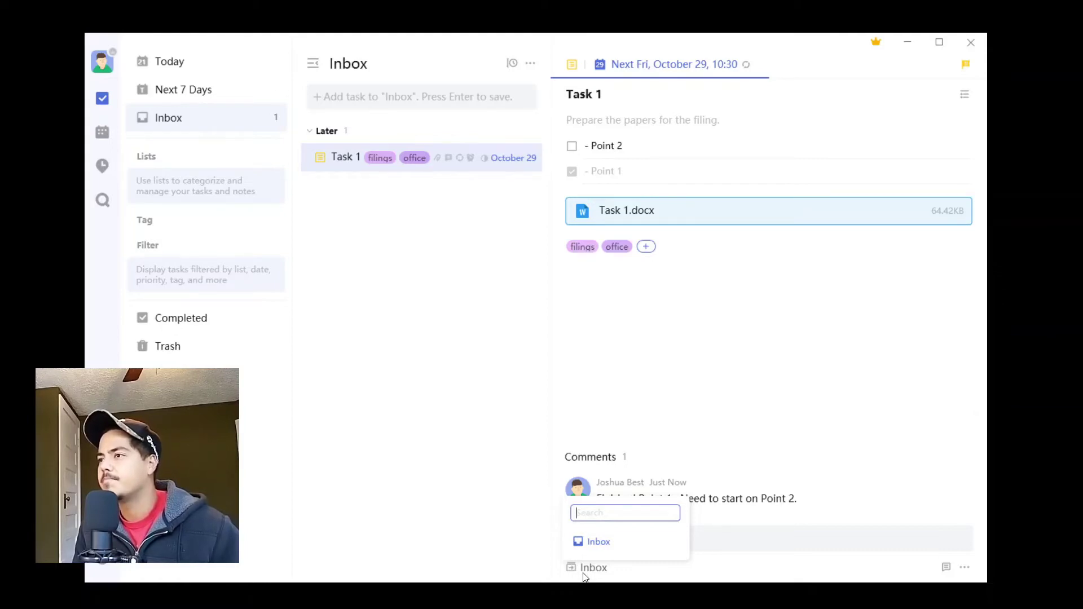
{"action": "left_click", "coordinate": [804, 473]}
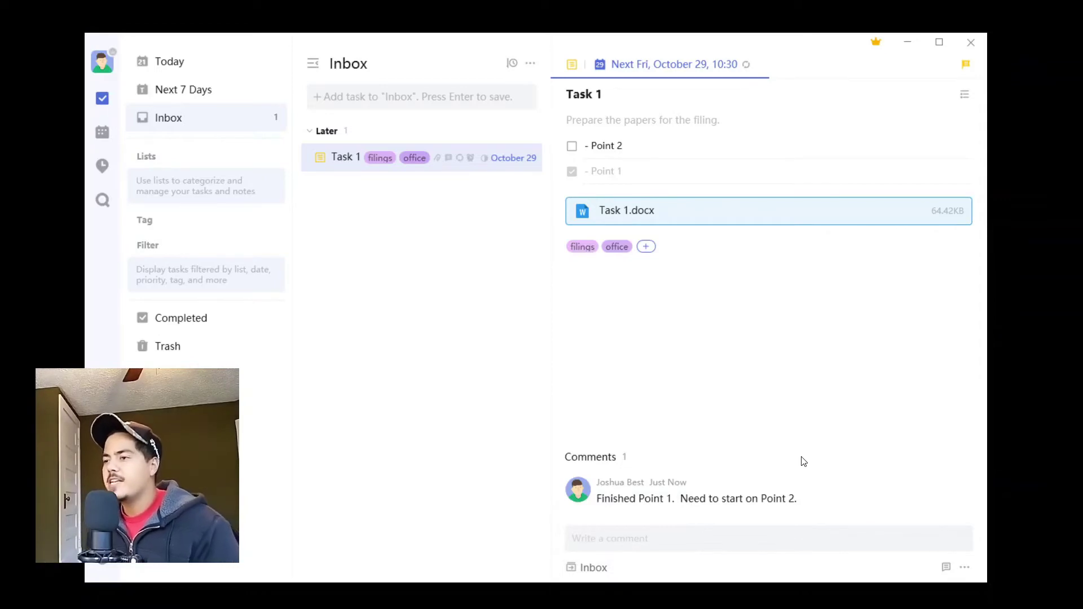